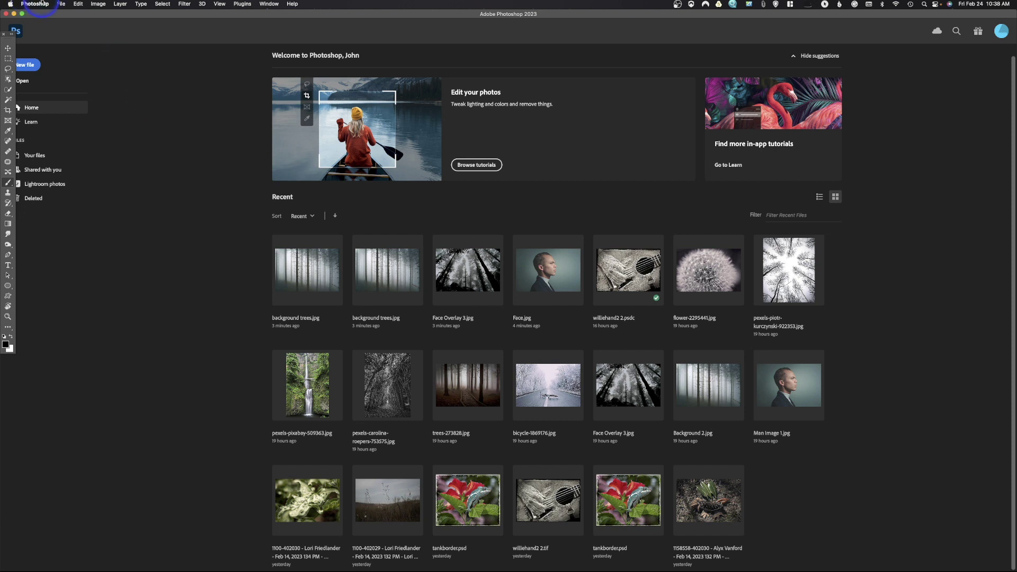
Step: Open the File menu from the Photoshop Home screen
left_click(61, 5)
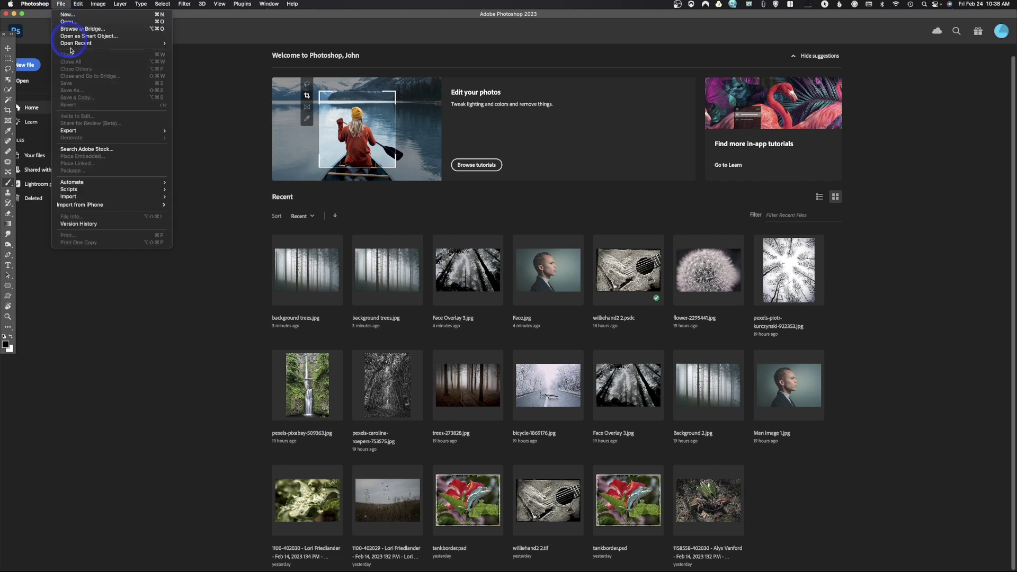
Step: Use Load Files into Stack to load Face Overlay 3.jpg, Face.jpg and background trees.jpg as layers
mouse_move(79, 193)
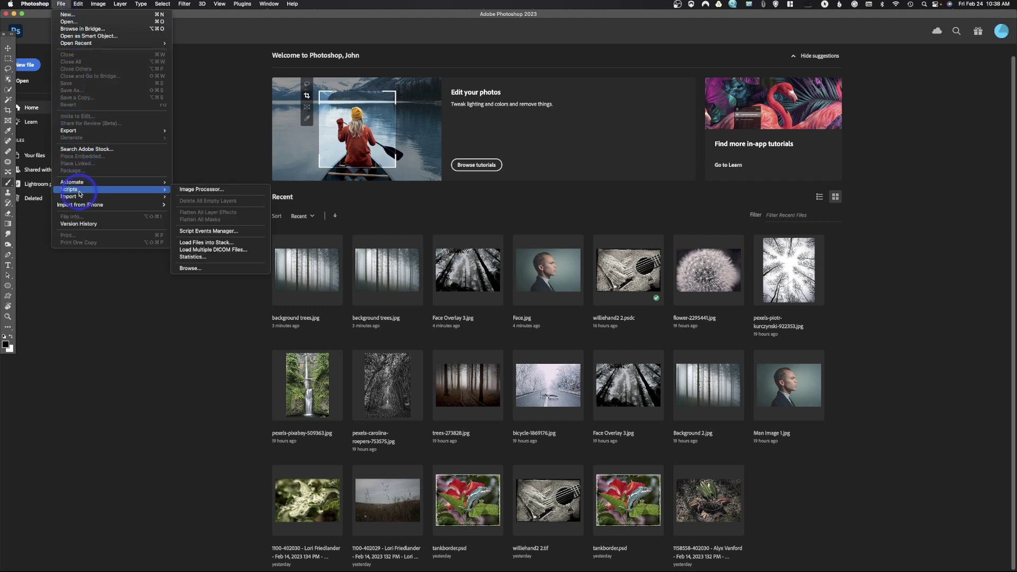
left_click(223, 247)
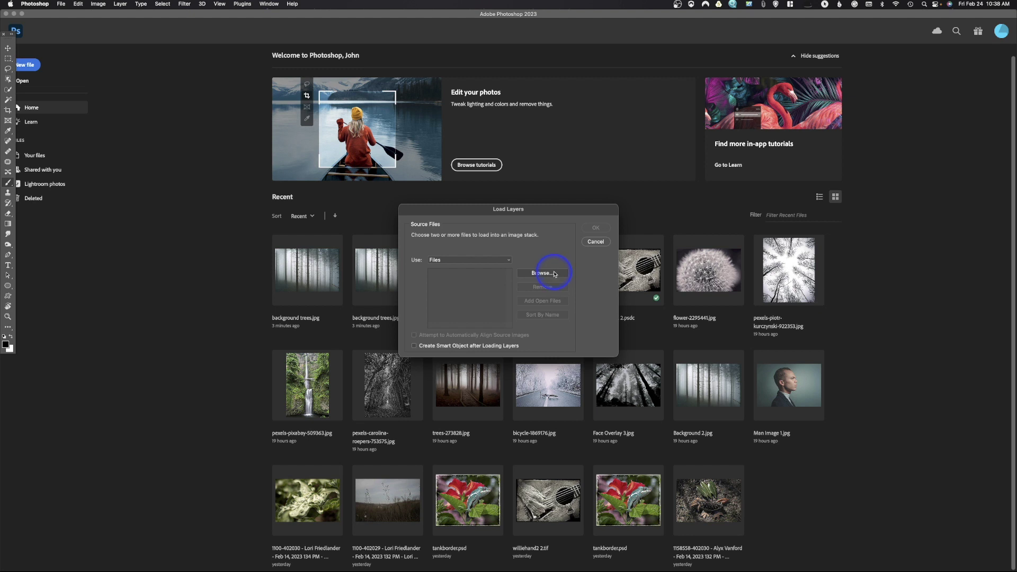
left_click(555, 274)
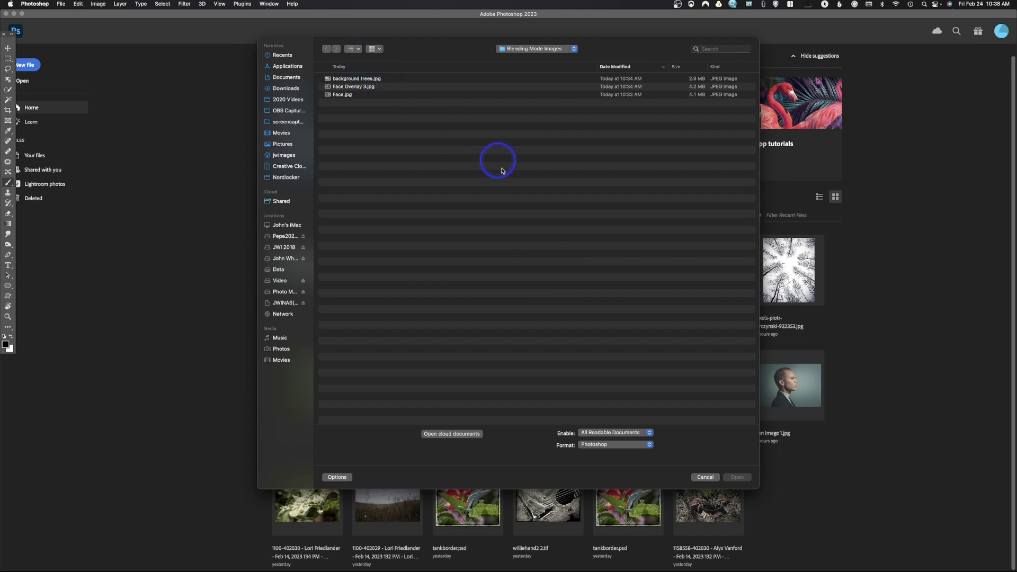
key("super+a")
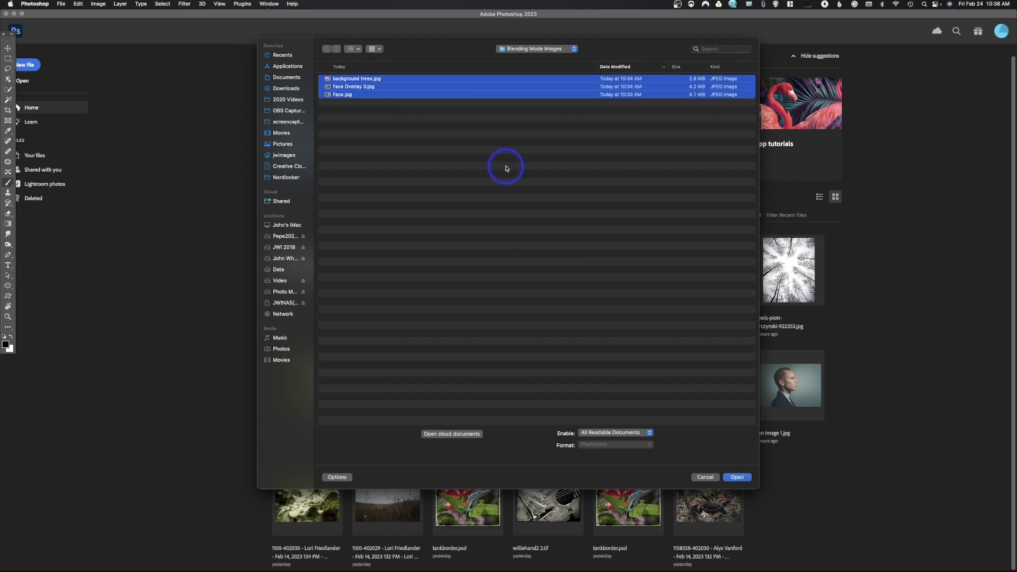
left_click(739, 477)
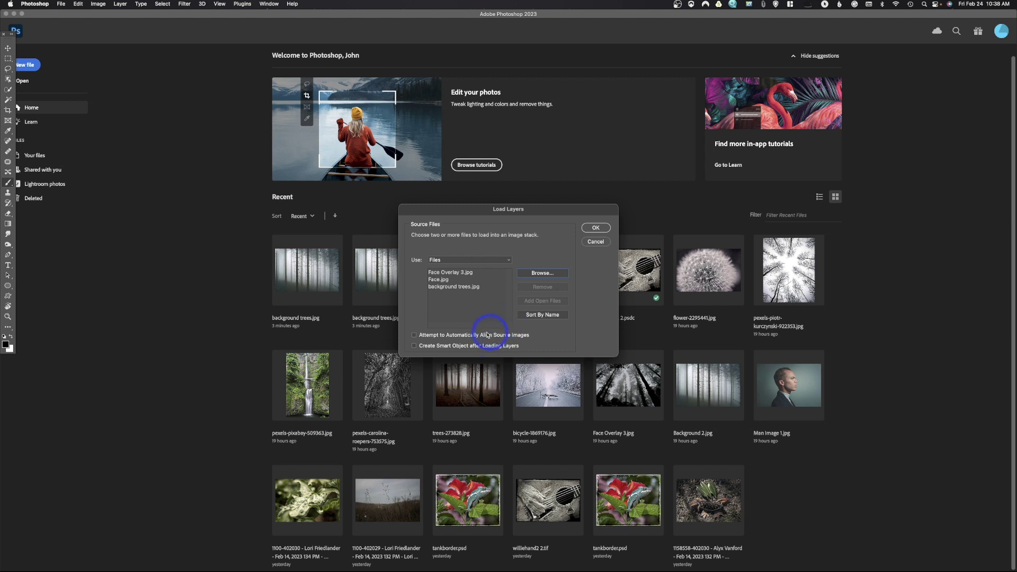
left_click(595, 228)
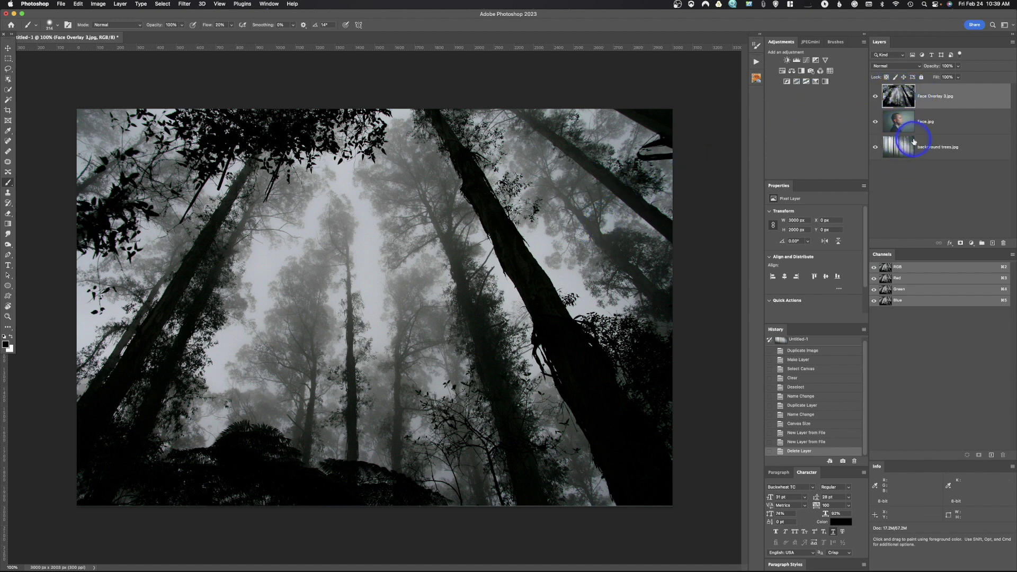
Step: Move Face.jpg below background trees.jpg, then hide the Face Overlay 3.jpg and background trees.jpg layers
left_click_drag(903, 126, 903, 150)
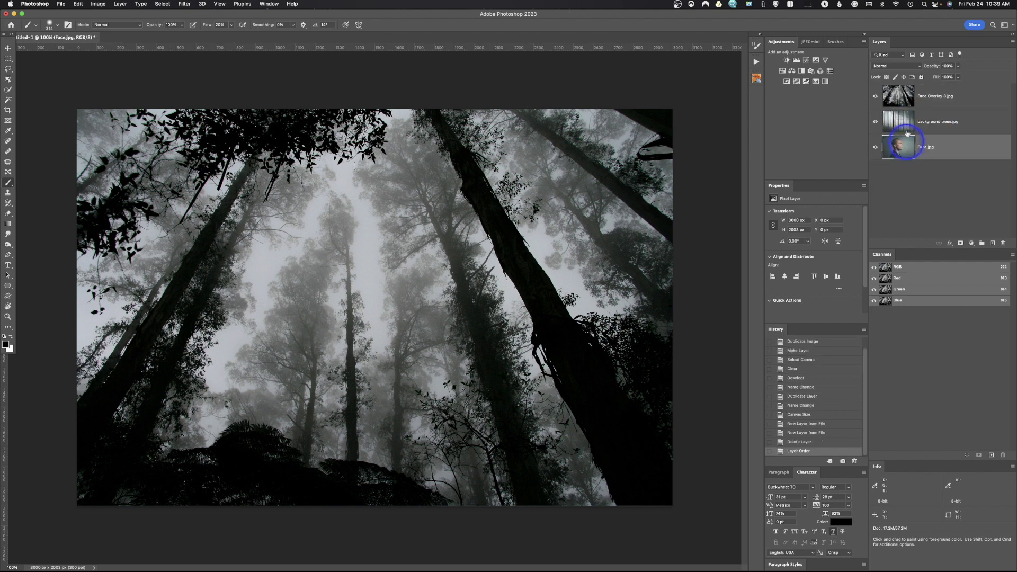
left_click(874, 96)
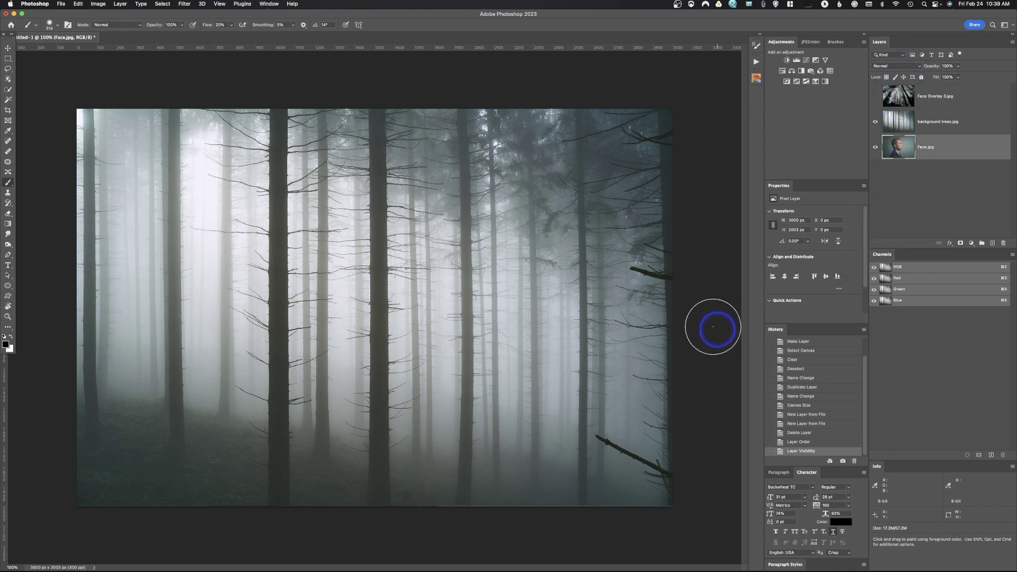
left_click(874, 123)
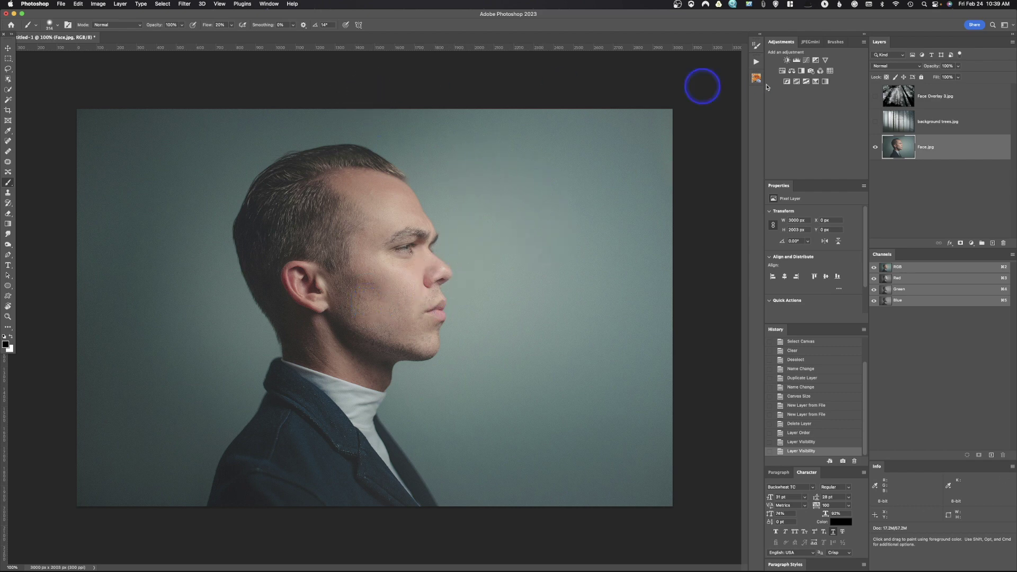
left_click(875, 123)
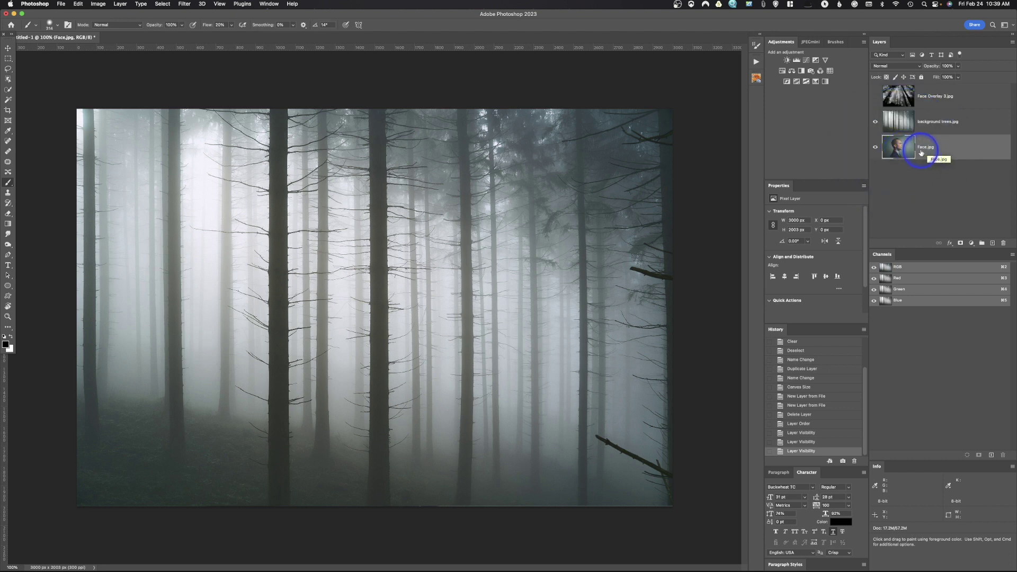
left_click(876, 123)
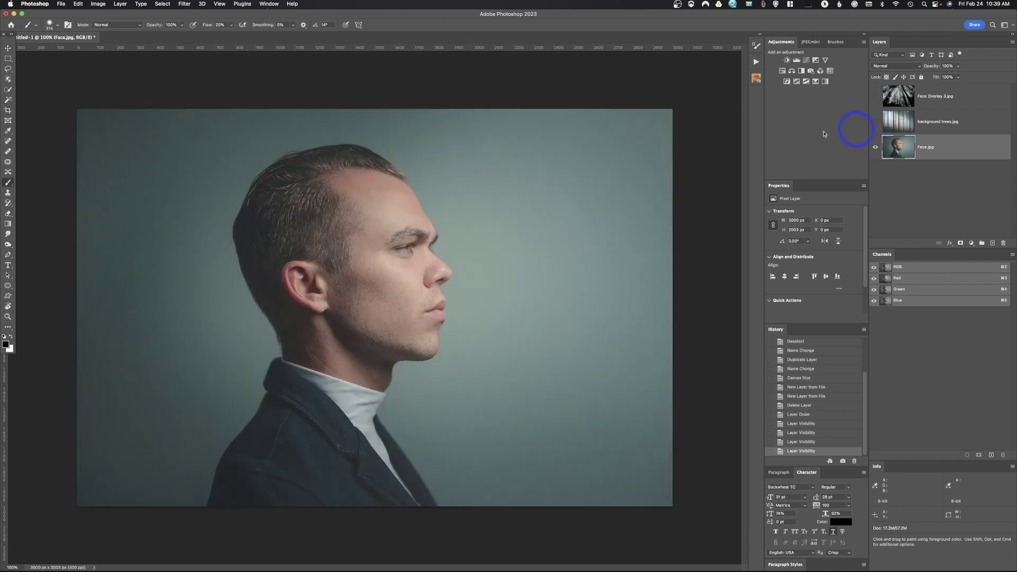
left_click(162, 4)
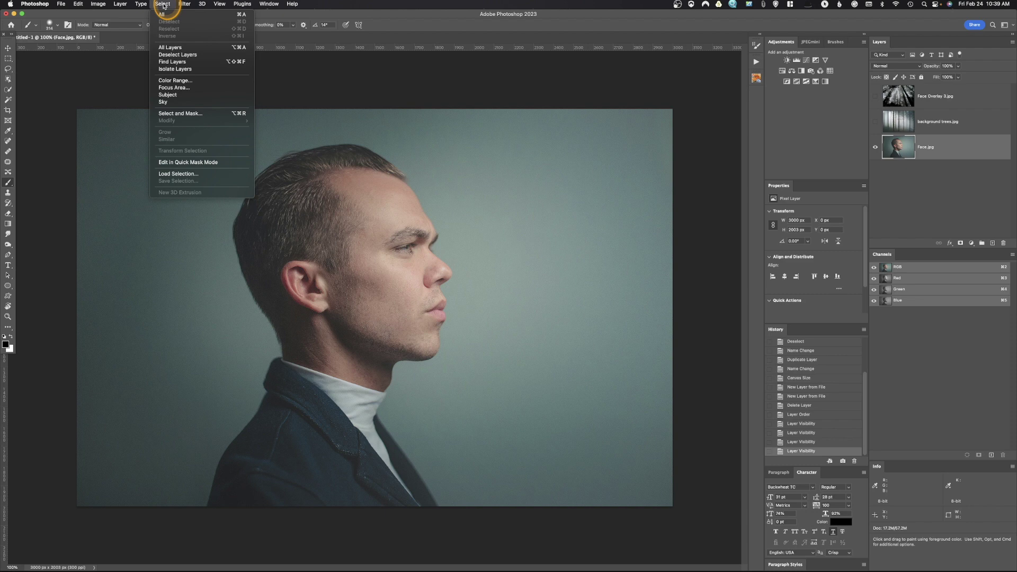
Step: In Select and Mask, use Select Subject on the man and output the result as a selection
left_click(192, 114)
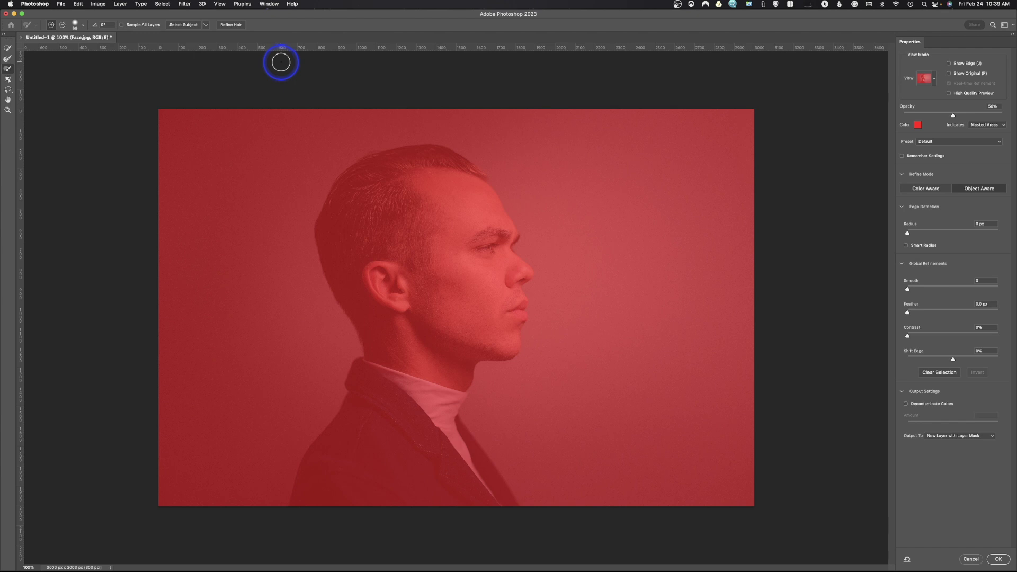
left_click(183, 25)
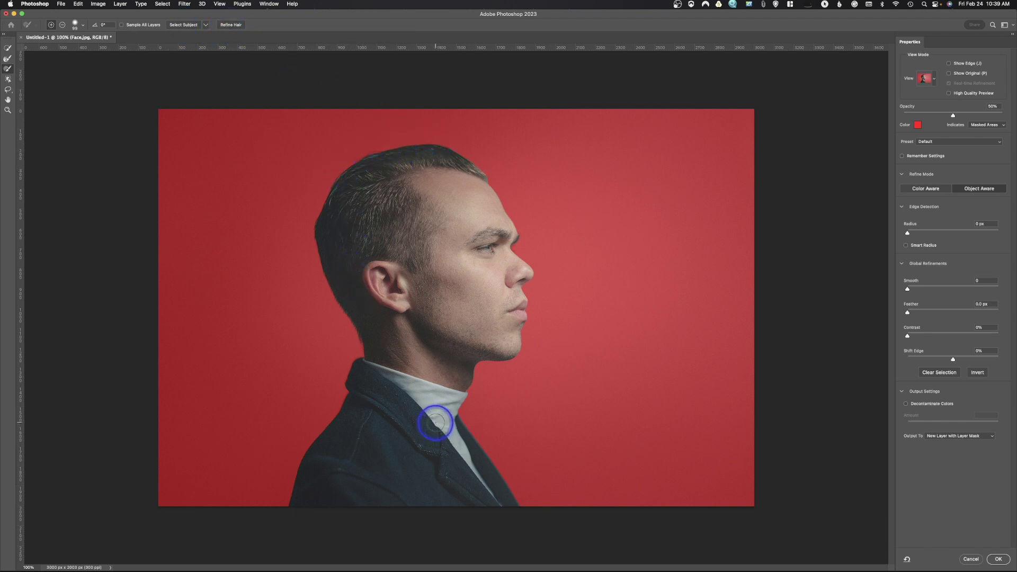
left_click(954, 436)
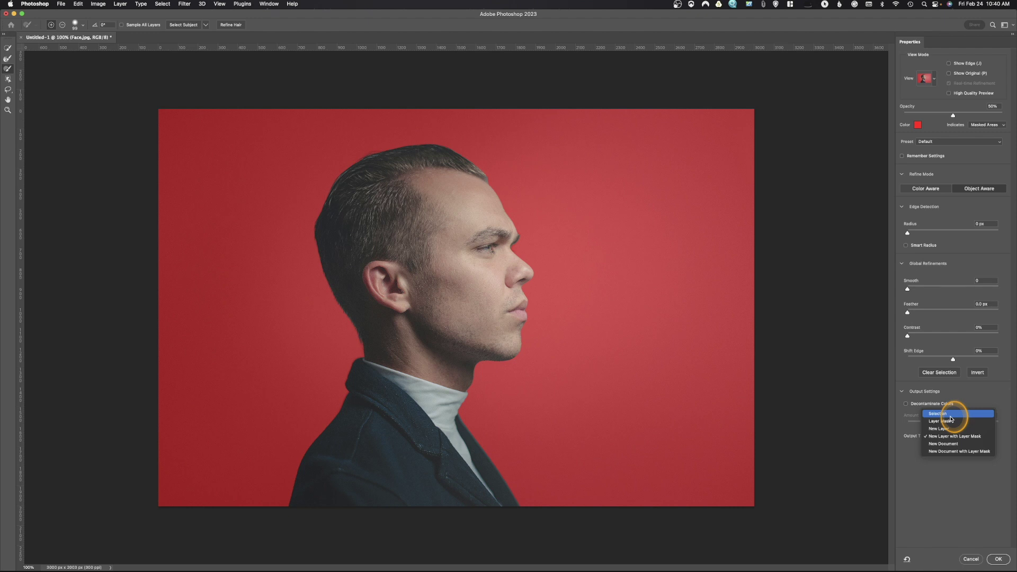
left_click(951, 419)
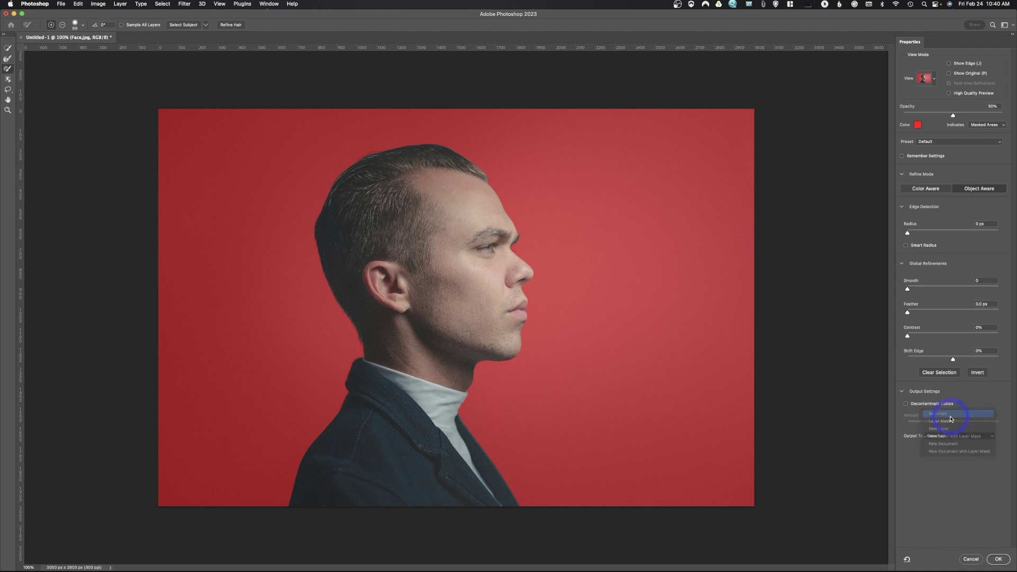
left_click(999, 560)
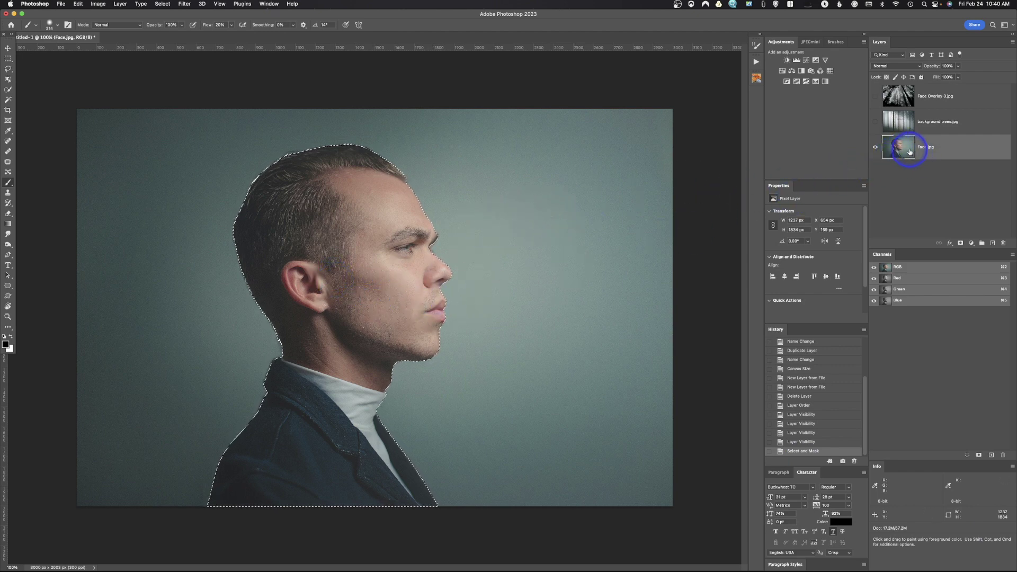
Step: Show background trees.jpg, invert the selection, and add a mask hiding the forest from the man's silhouette
left_click(895, 123)
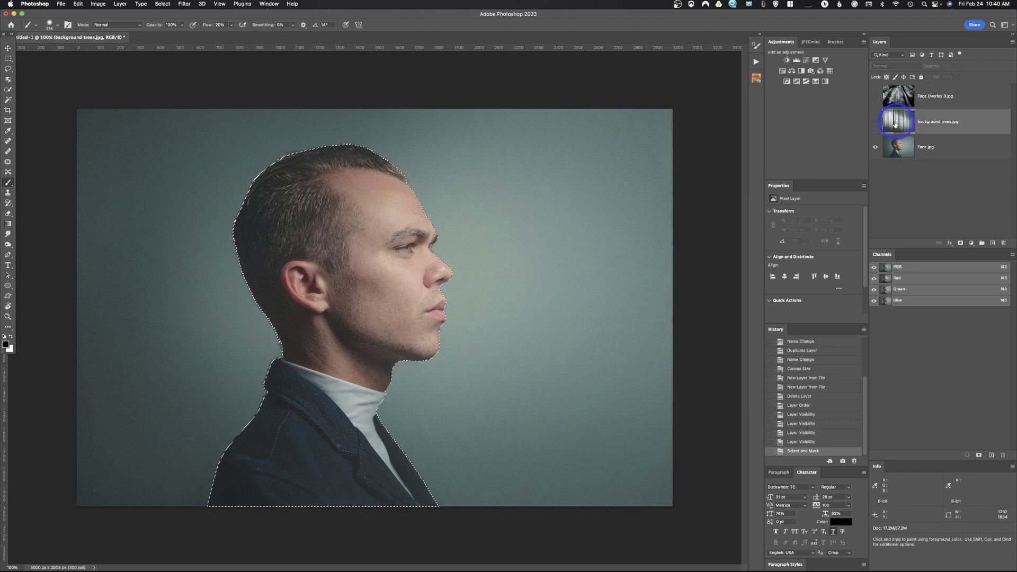
left_click(875, 121)
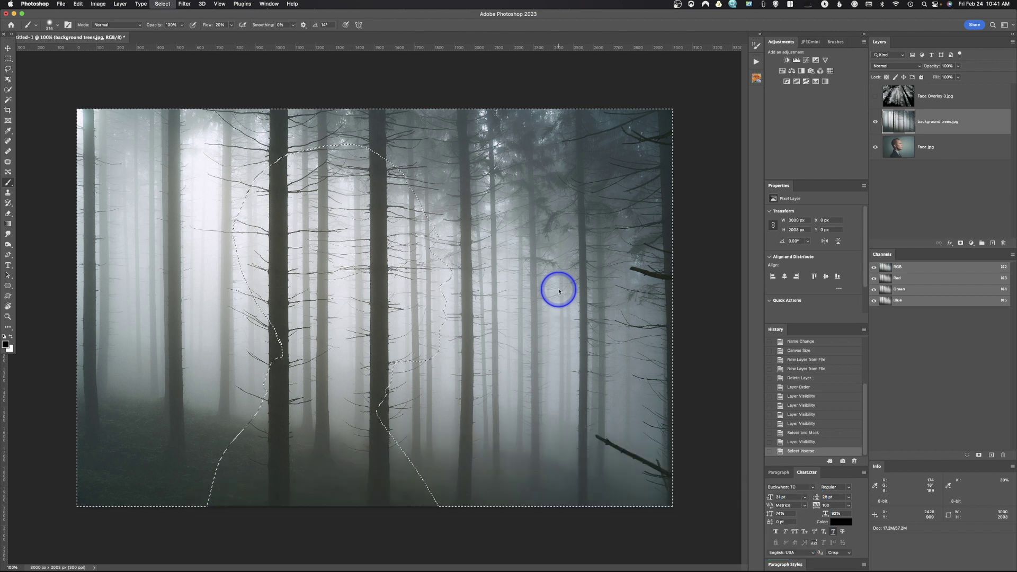
key("super+shift+i")
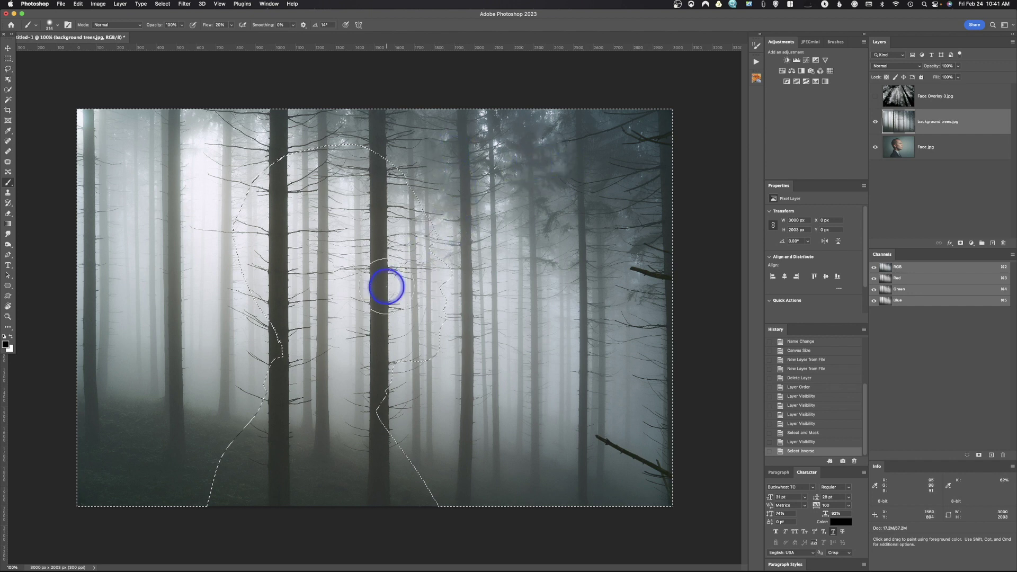
left_click(960, 244)
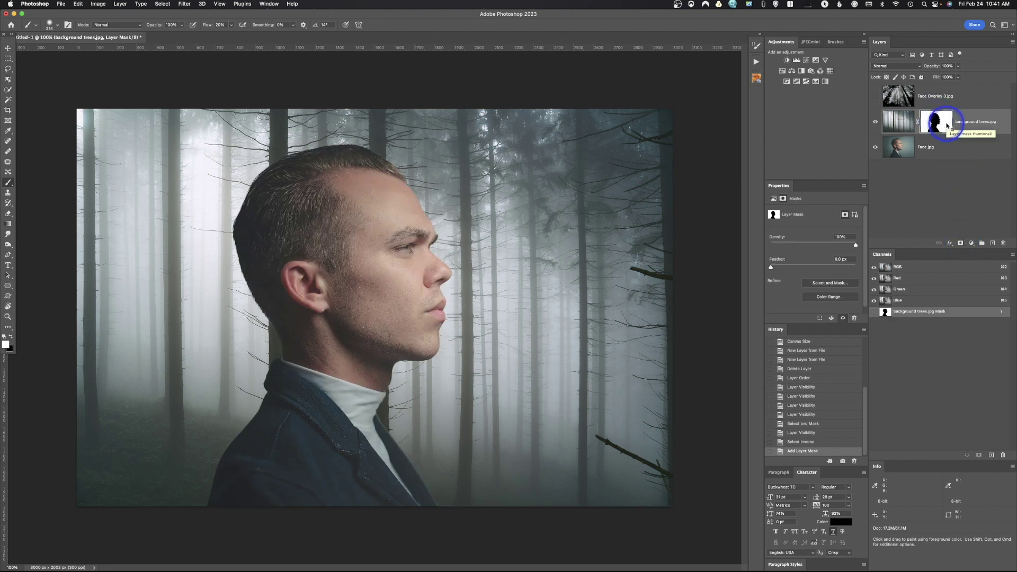
Step: Check the forest layer mask on its own, then lower background trees.jpg opacity to 93%
left_click(946, 125, "alt")
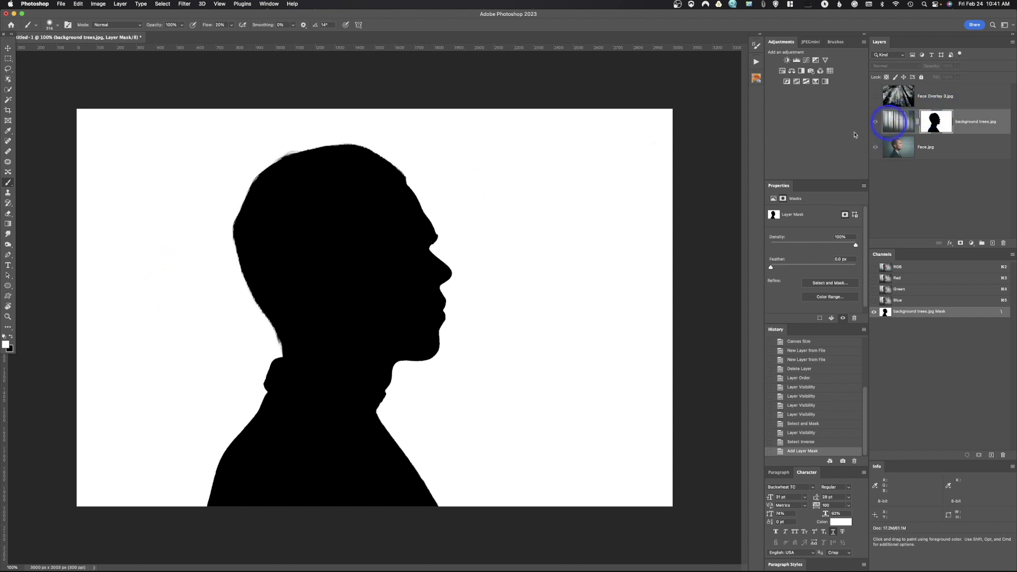
left_click(936, 127, "alt")
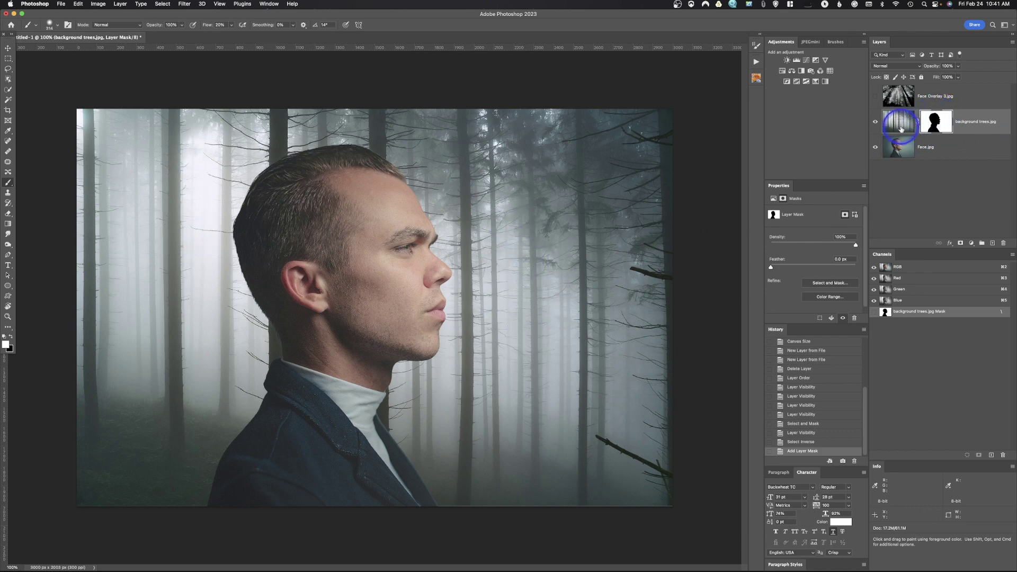
left_click_drag(939, 68, 926, 68)
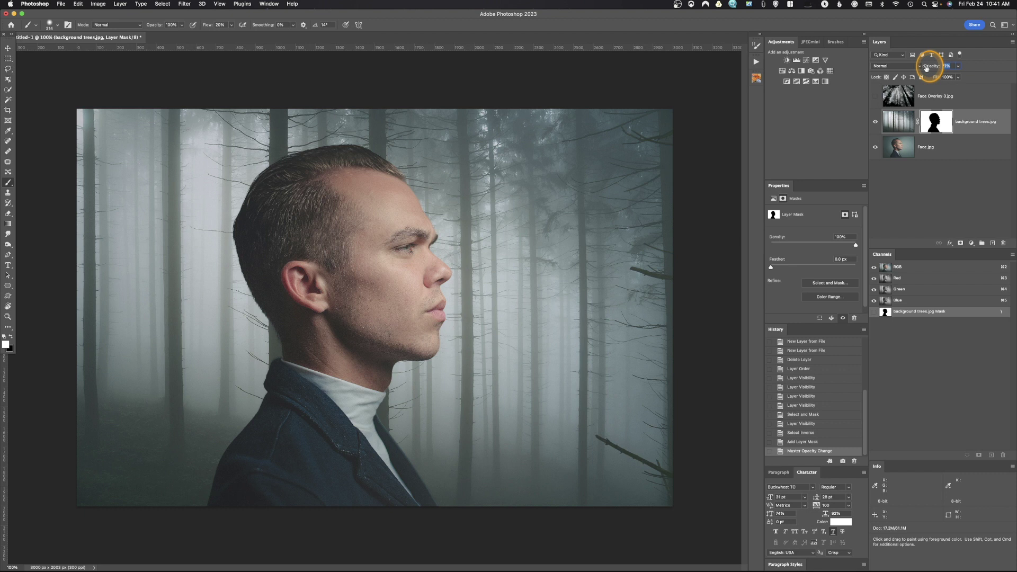
Step: Reduce the background trees.jpg layer opacity further to 71%
left_click_drag(926, 67, 926, 67)
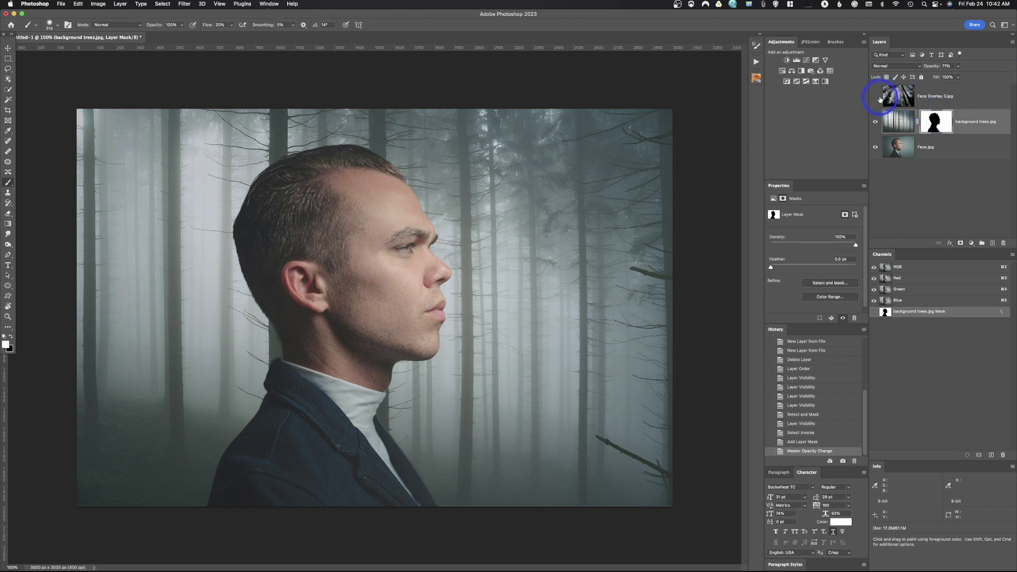
Step: Make Face Overlay 3.jpg visible and copy the forest's head-shaped mask onto it
left_click(875, 97)
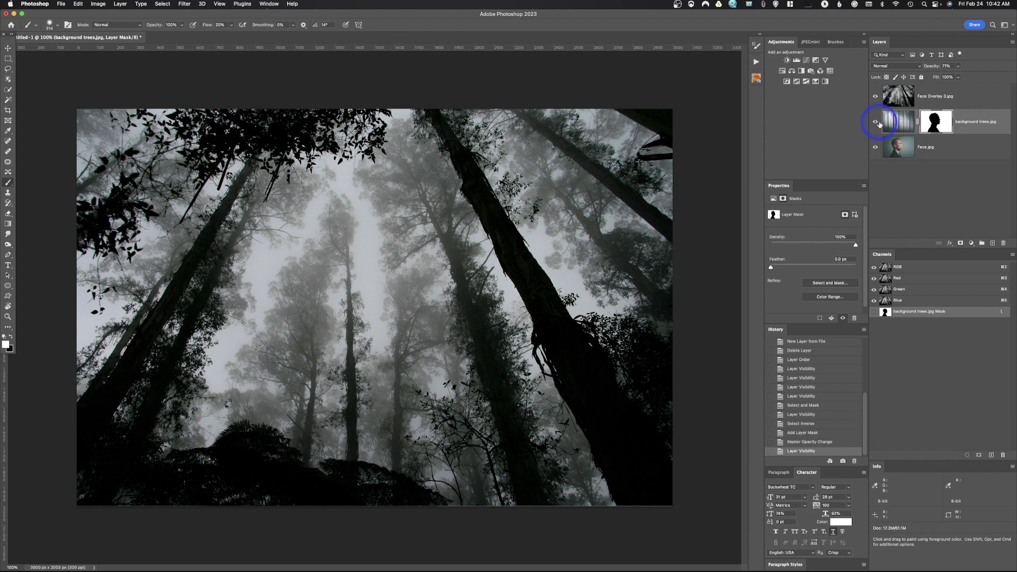
left_click(875, 96)
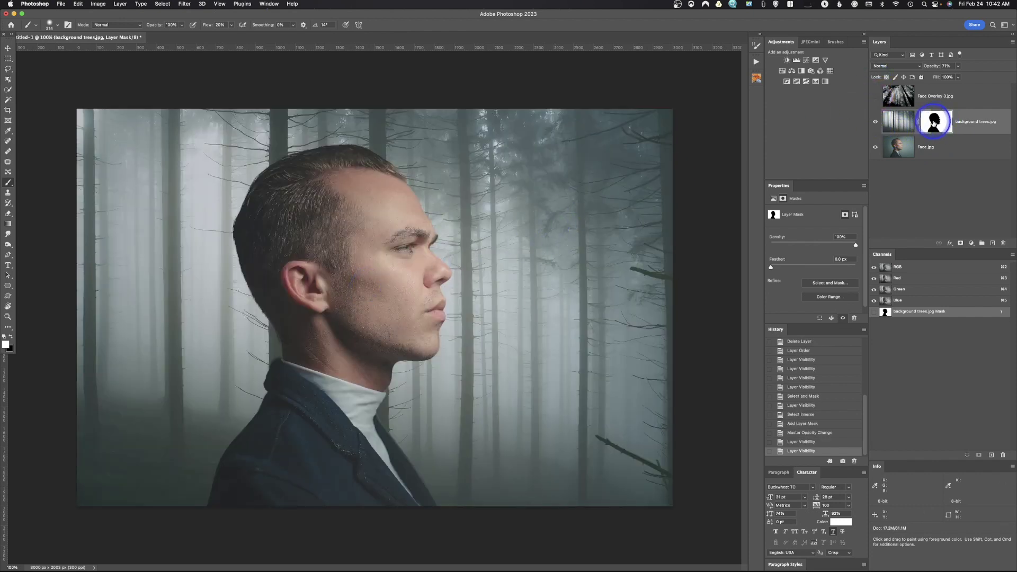
left_click(876, 96)
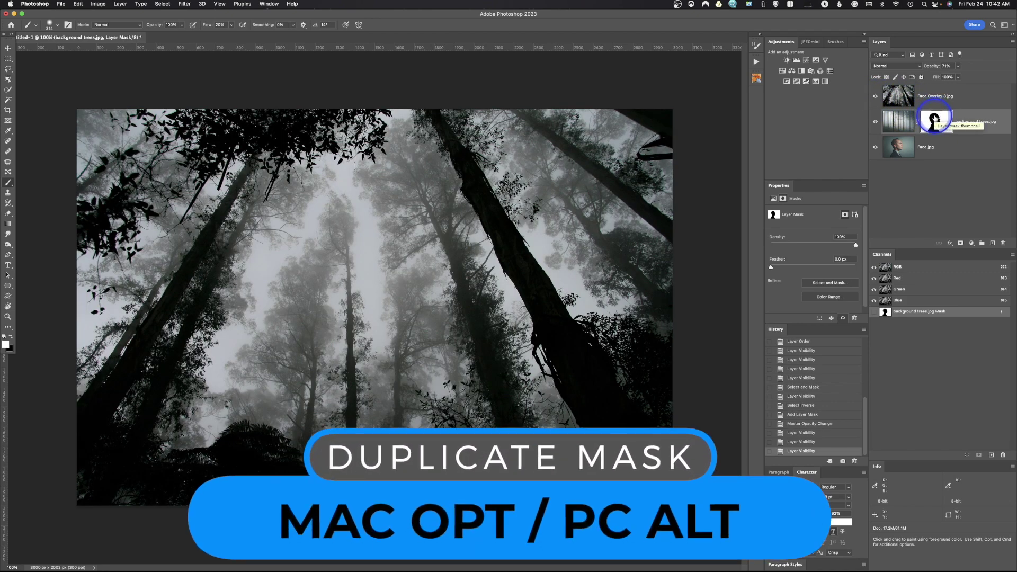
left_click(935, 119)
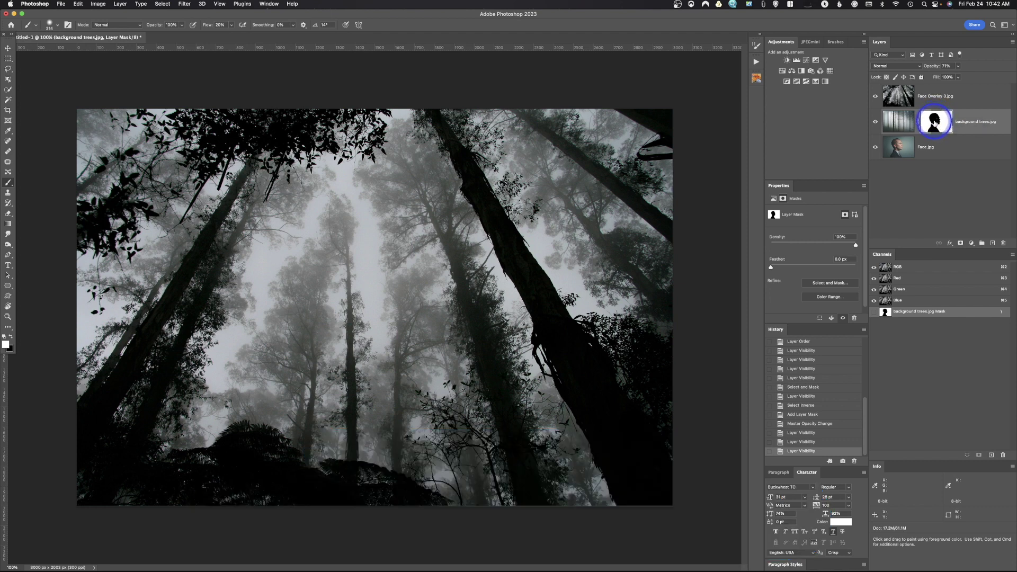
left_click(935, 121)
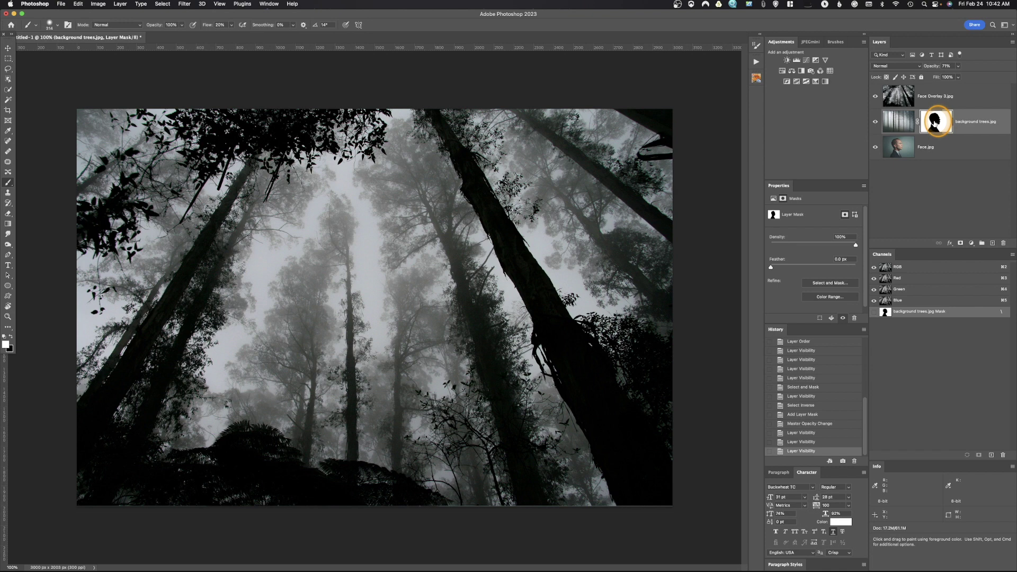
left_click_drag(935, 121, 938, 96)
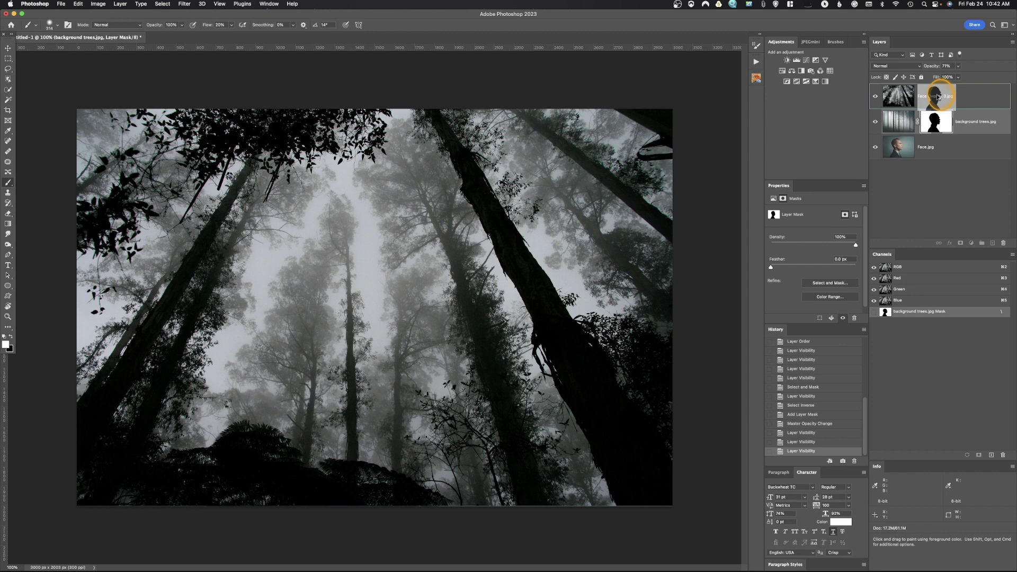
left_click_drag(939, 97, 939, 96)
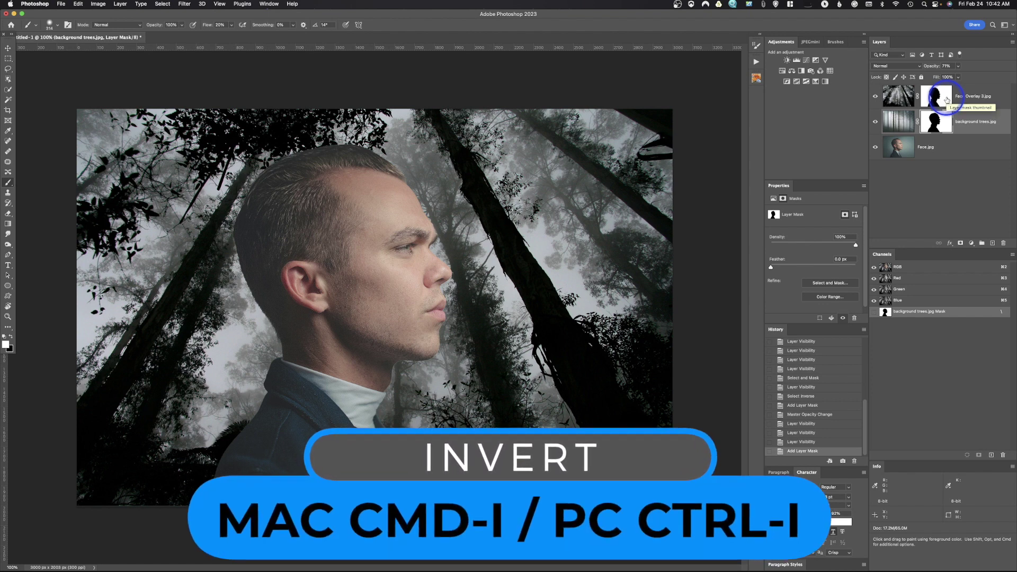
Step: Invert the Face Overlay 3.jpg mask so the upward-looking trees fill the man's head
left_click(942, 98)
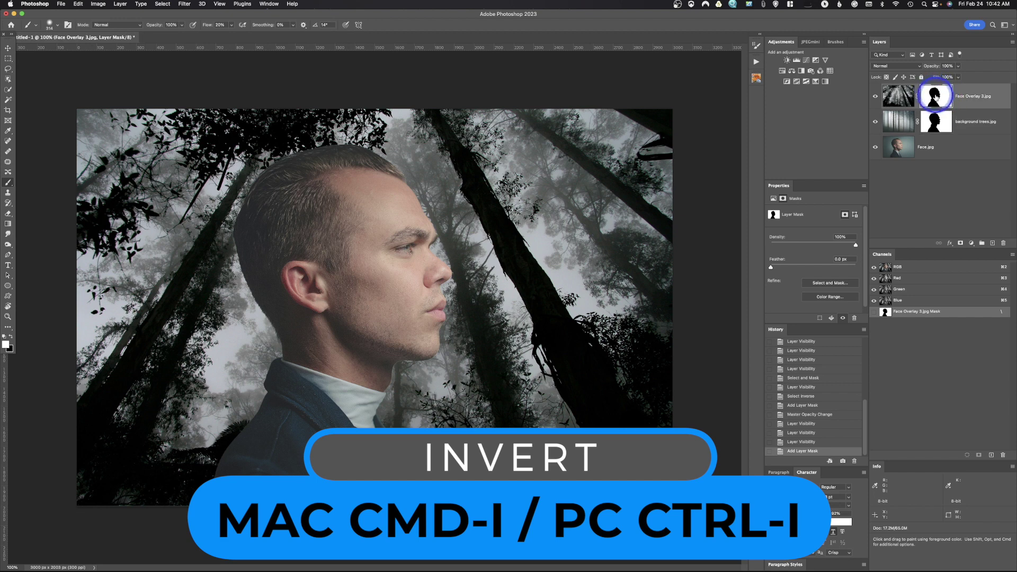
key("super+i")
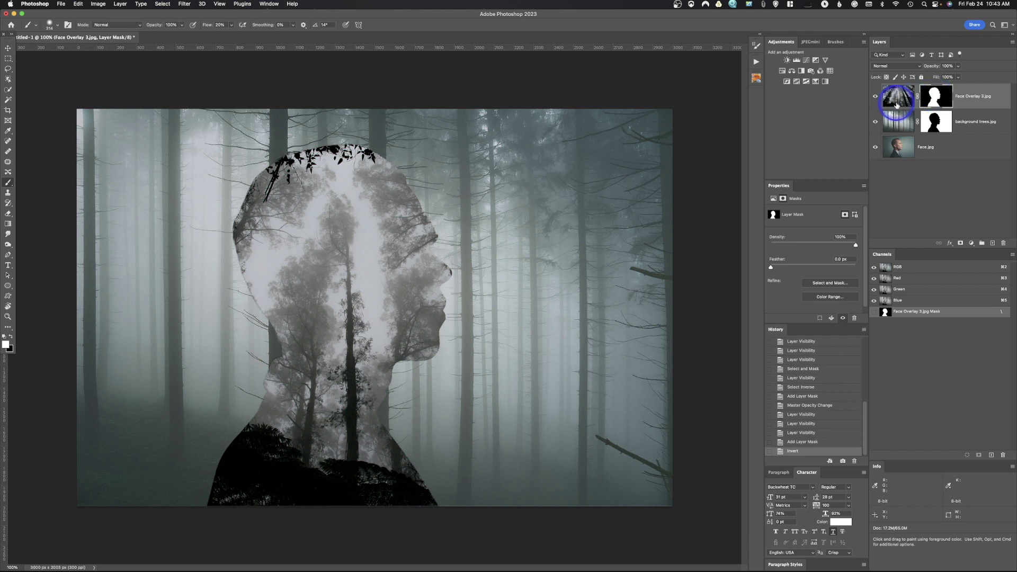
Step: Set the Face Overlay 3.jpg layer's blend mode to Multiply
left_click(894, 103)
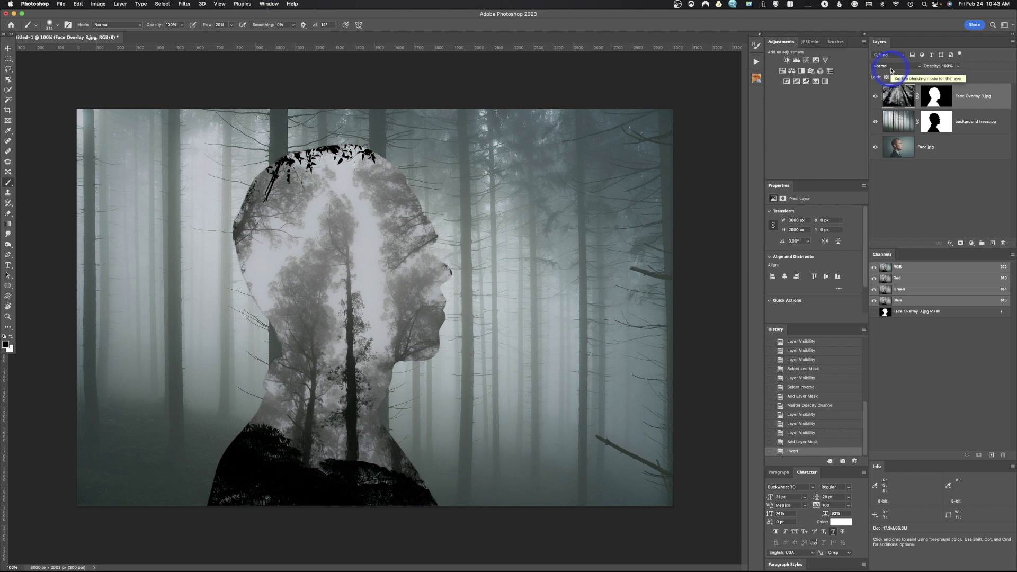
left_click(892, 68)
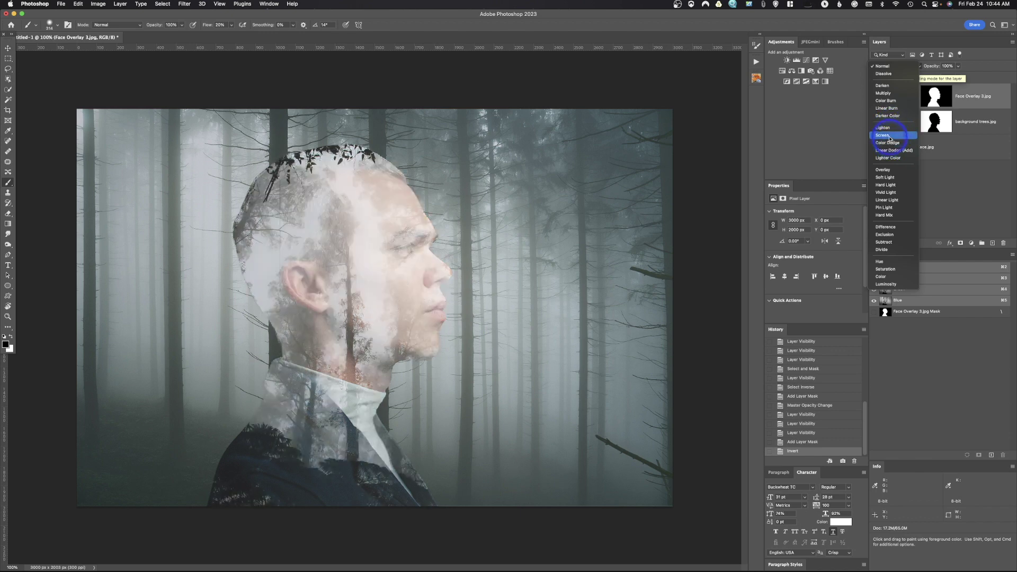
left_click(894, 93)
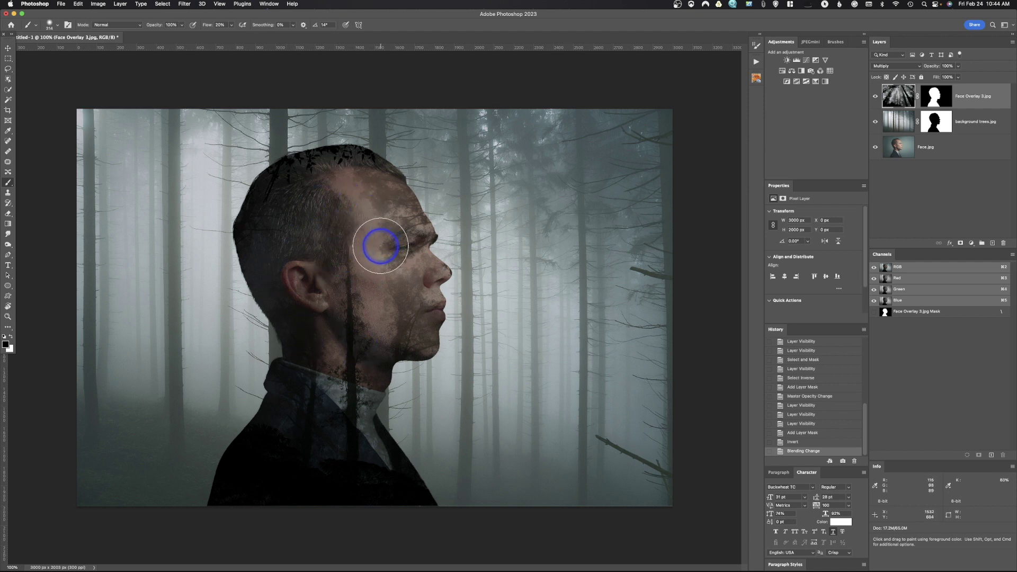
Step: Undo a trial shift, then unlink the trees from the head mask and move them up-left
left_click(7, 48)
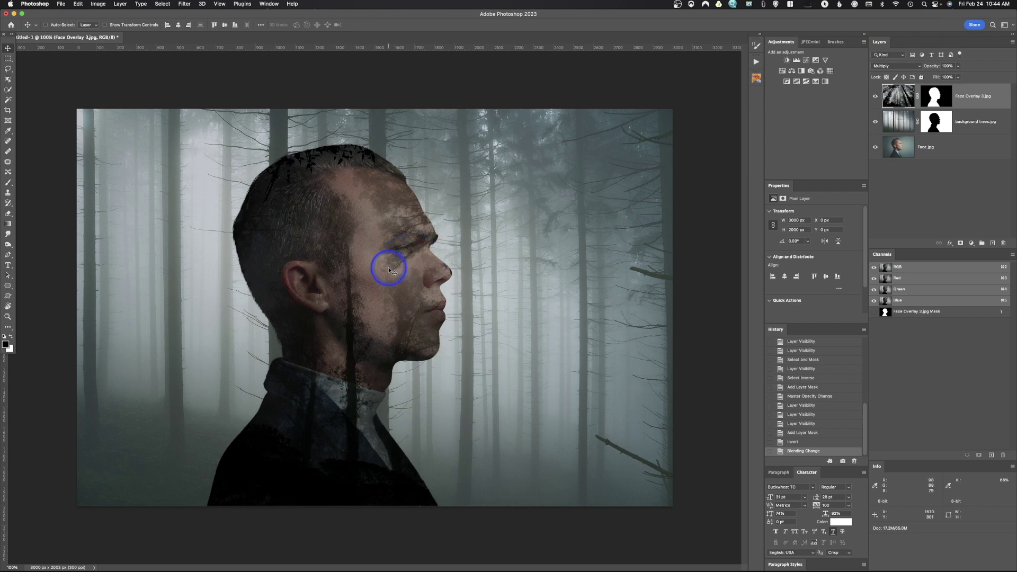
left_click_drag(389, 267, 463, 259)
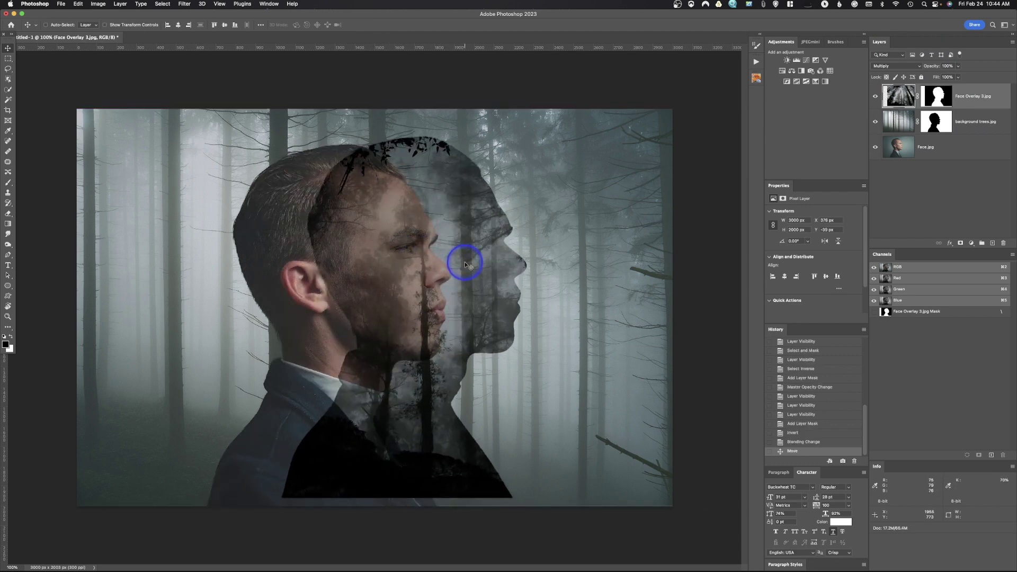
key("super")
key("super+z")
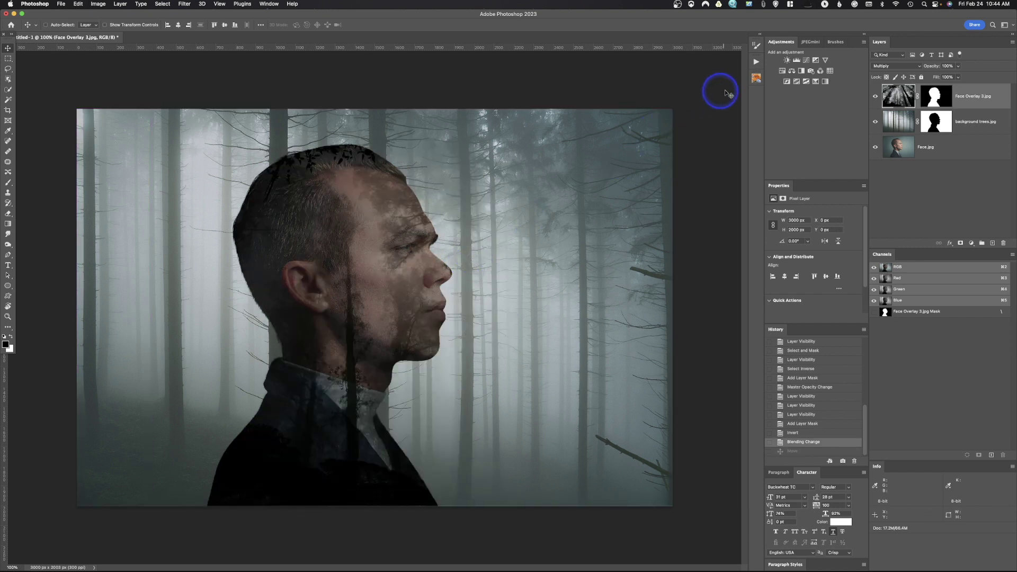
left_click(918, 96)
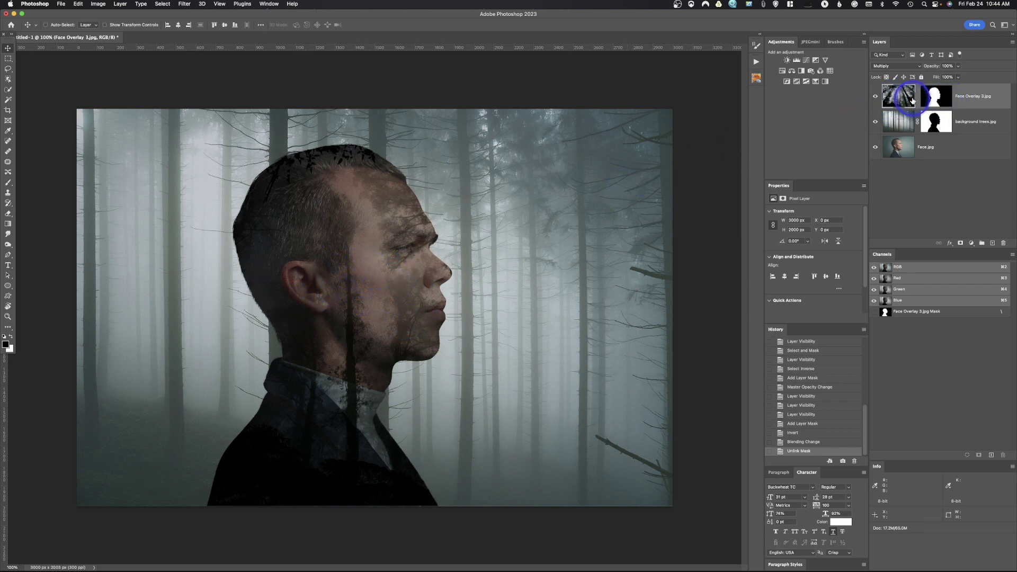
left_click_drag(295, 306, 350, 260)
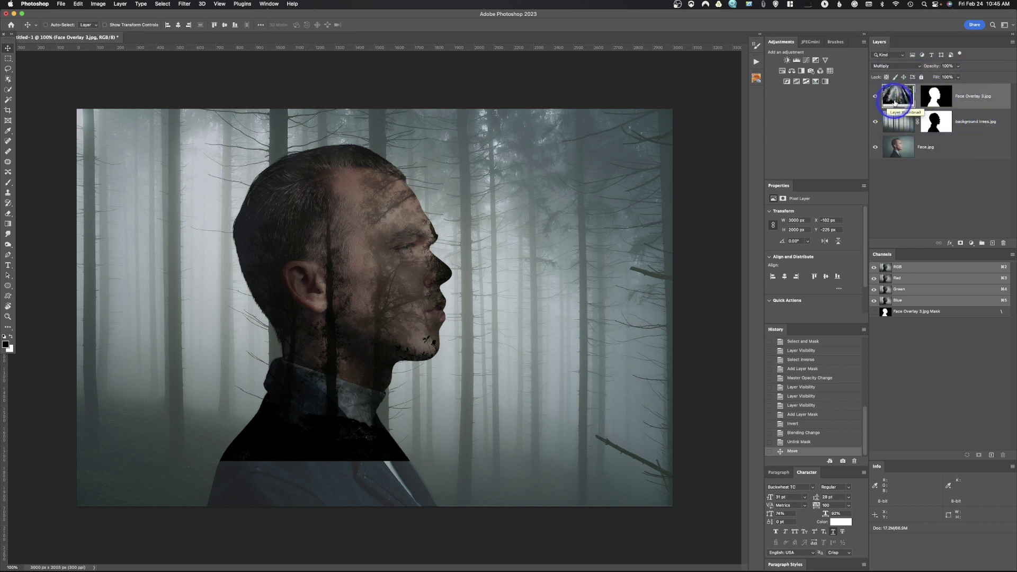
Step: Paint black at 100% flow on the Face Overlay 3 mask over the neck, collar and jacket
left_click(936, 96)
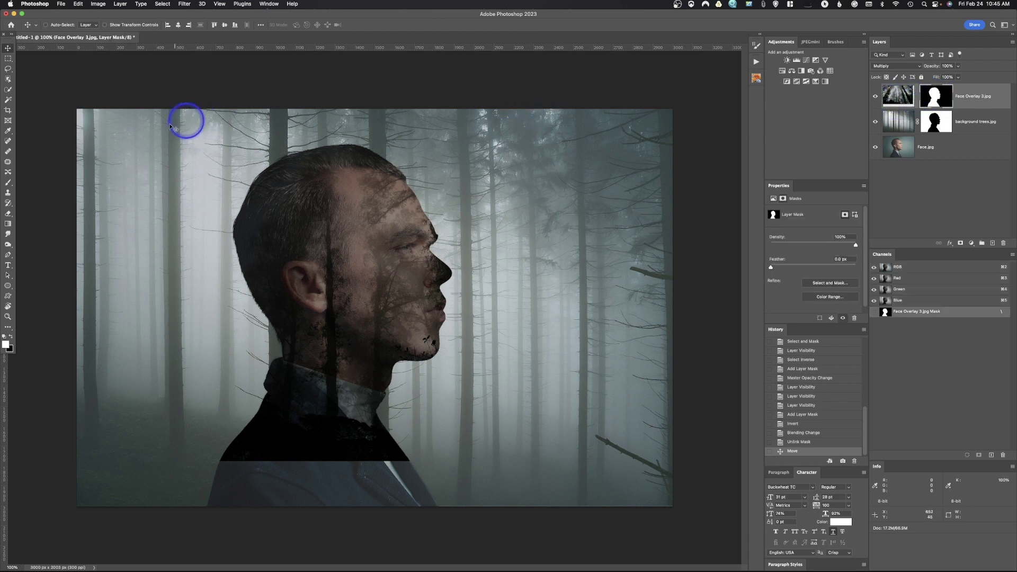
left_click(8, 183)
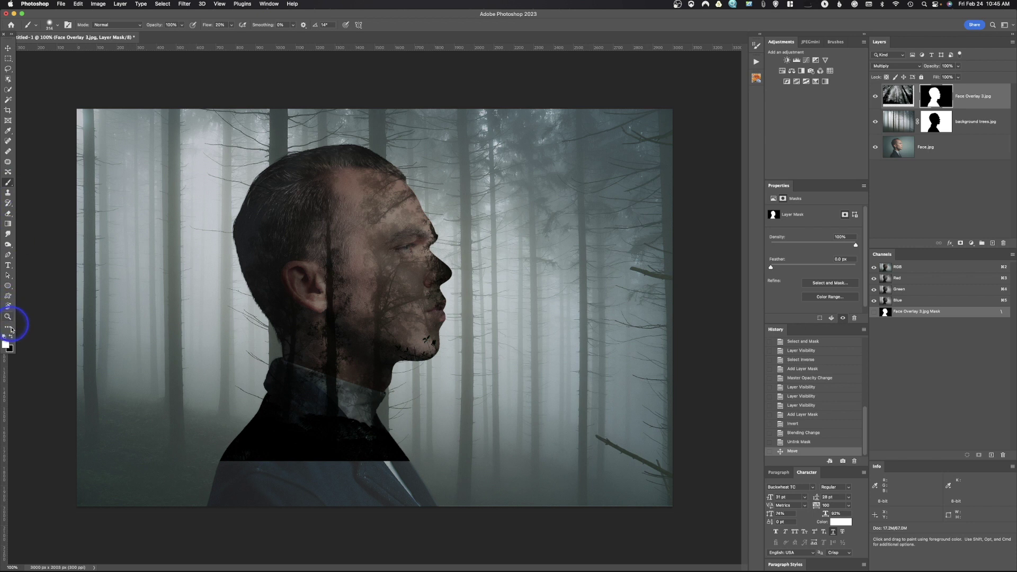
left_click(11, 336)
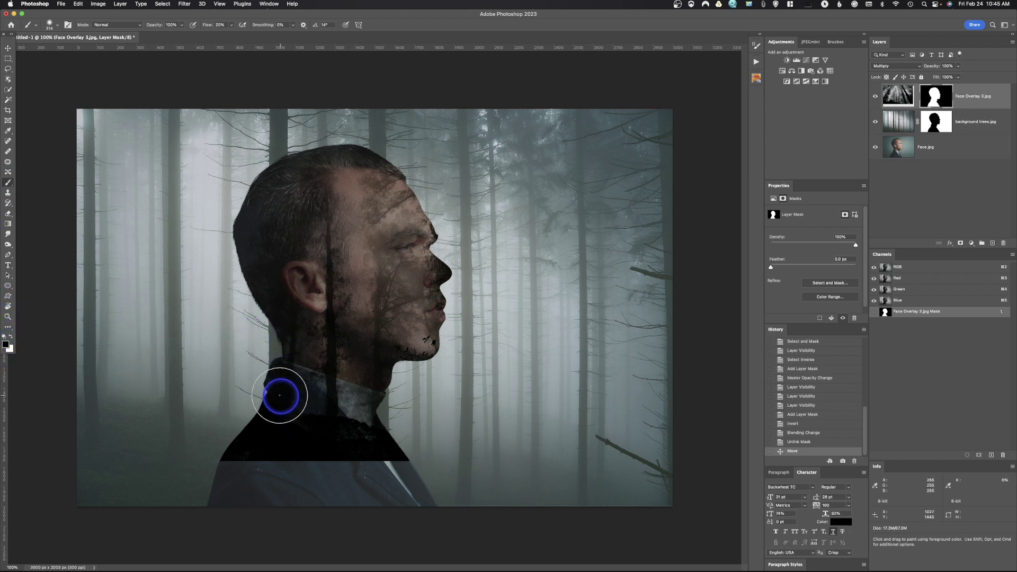
left_click_drag(283, 400, 384, 423)
left_click_drag(208, 26, 286, 31)
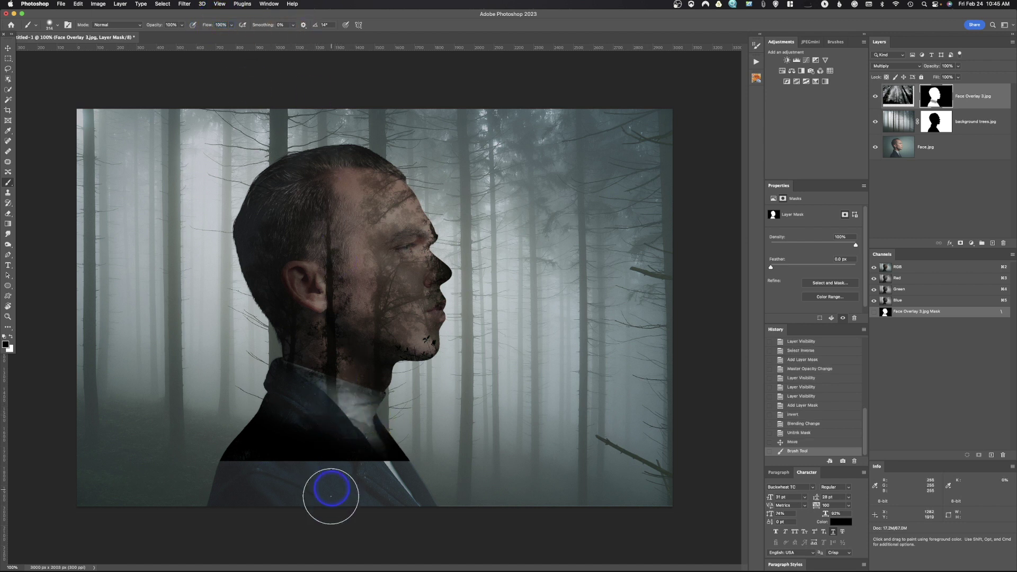
mouse_move(270, 391)
left_mouse_down()
mouse_move(389, 430)
mouse_move(289, 409)
mouse_move(277, 420)
mouse_move(285, 427)
left_mouse_up()
mouse_move(276, 372)
left_mouse_down()
mouse_move(381, 403)
mouse_move(270, 363)
mouse_move(318, 393)
mouse_move(239, 418)
mouse_move(371, 443)
mouse_move(252, 448)
mouse_move(257, 436)
mouse_move(169, 460)
mouse_move(336, 441)
mouse_move(252, 466)
mouse_move(228, 458)
mouse_move(281, 413)
mouse_move(261, 452)
mouse_move(415, 454)
mouse_move(346, 460)
mouse_move(393, 459)
mouse_move(400, 443)
mouse_move(361, 412)
mouse_move(370, 423)
mouse_move(358, 430)
mouse_move(302, 415)
left_mouse_up()
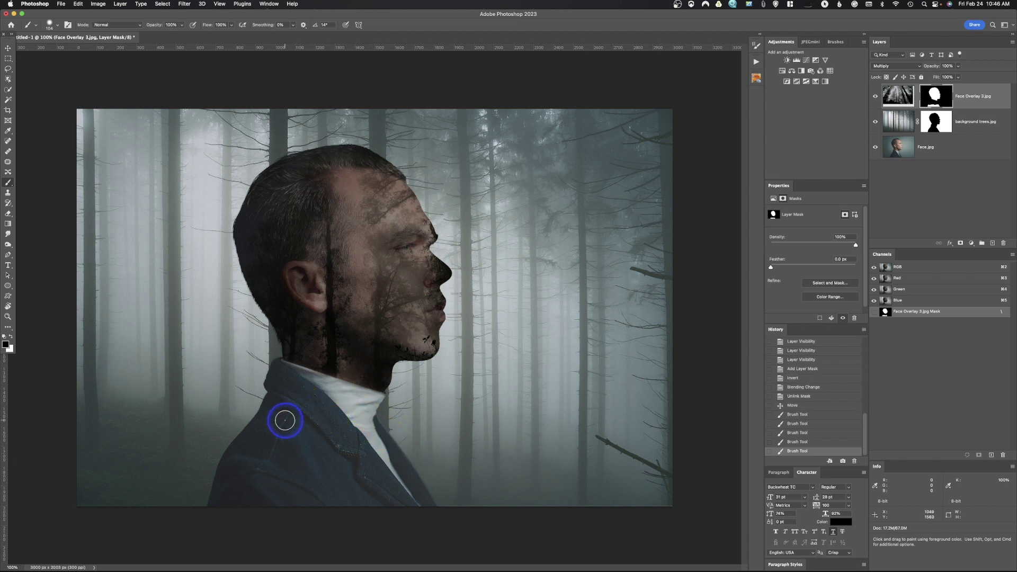